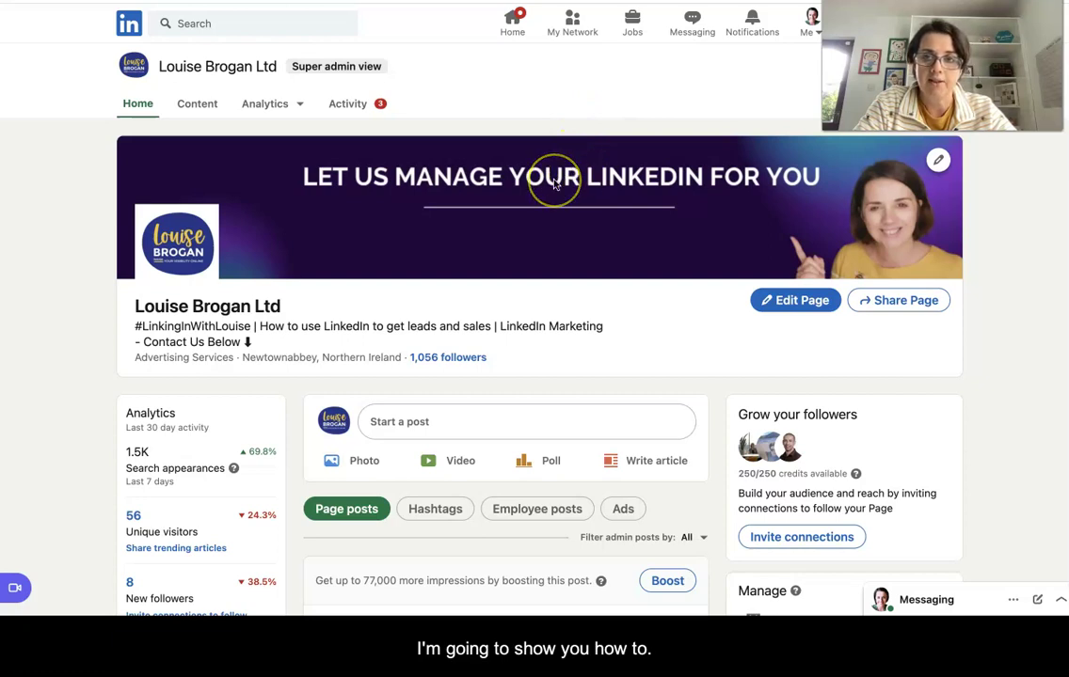
- Open the company page's Edit dialog from the Analytics dropdown
{"action": "scroll", "coordinate": [548, 257], "scroll_direction": "down", "scroll_amount": 5}
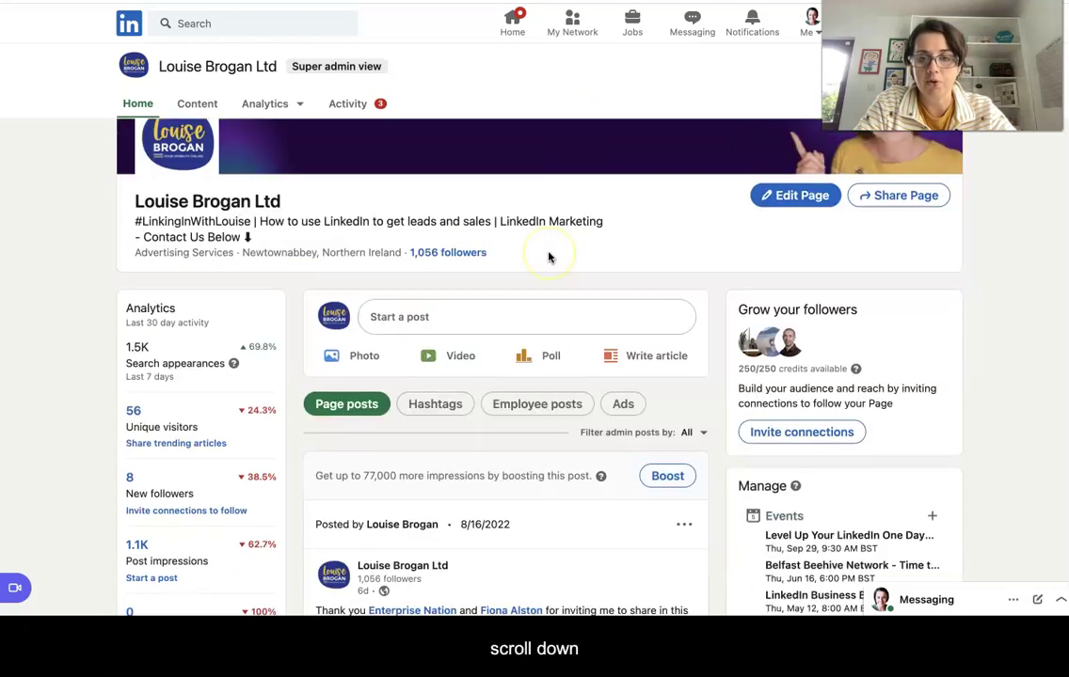
{"action": "scroll", "coordinate": [548, 257], "scroll_direction": "down", "scroll_amount": 2}
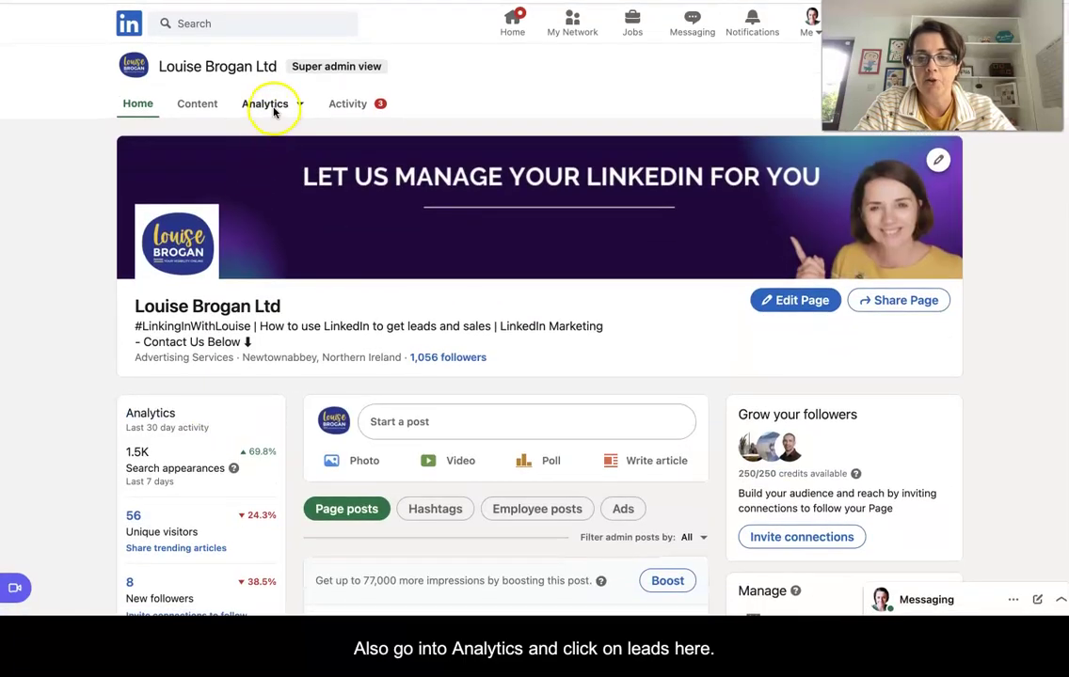
{"action": "left_click", "coordinate": [272, 109]}
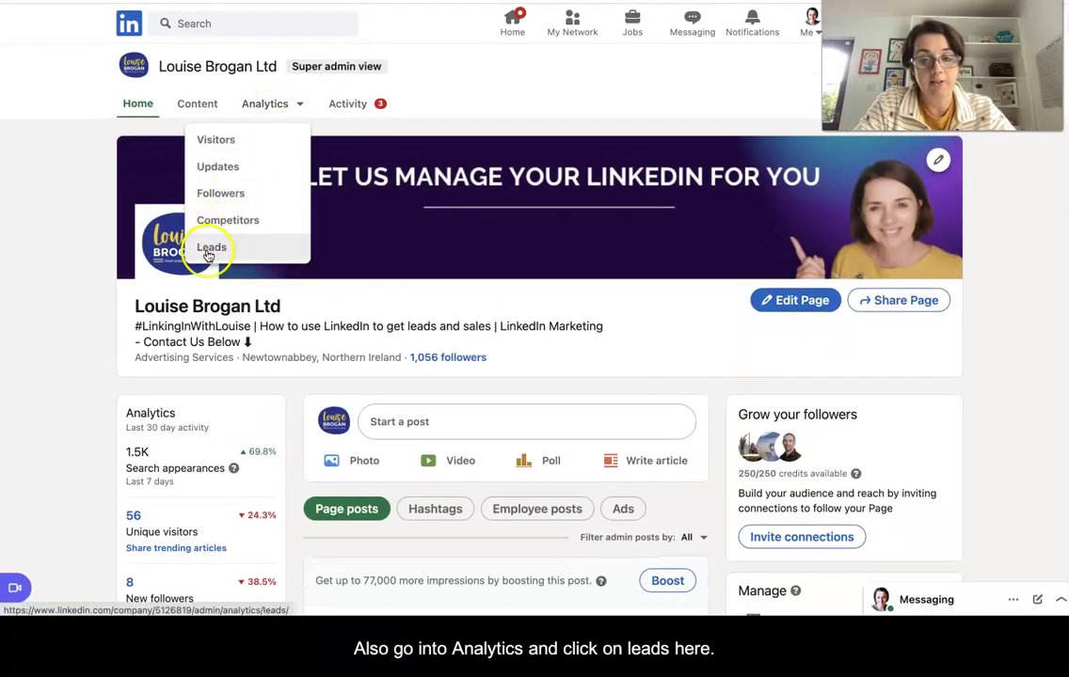
{"action": "left_click", "coordinate": [810, 300]}
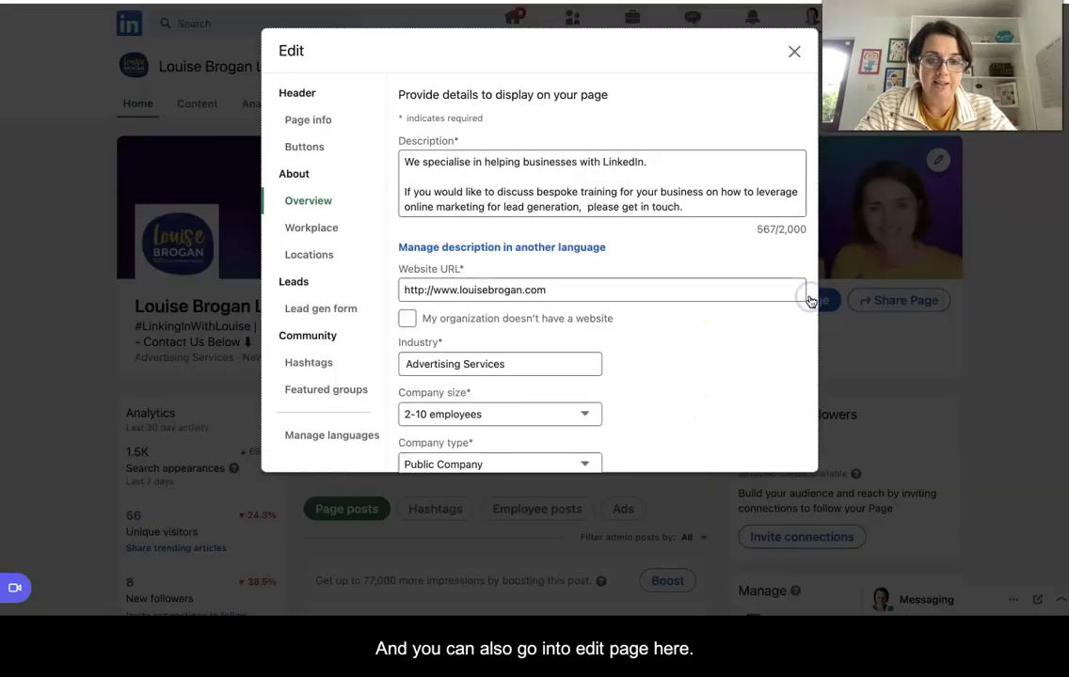
- Switch the Edit dialog to the Lead gen form section and turn the form on
{"action": "left_click", "coordinate": [311, 311]}
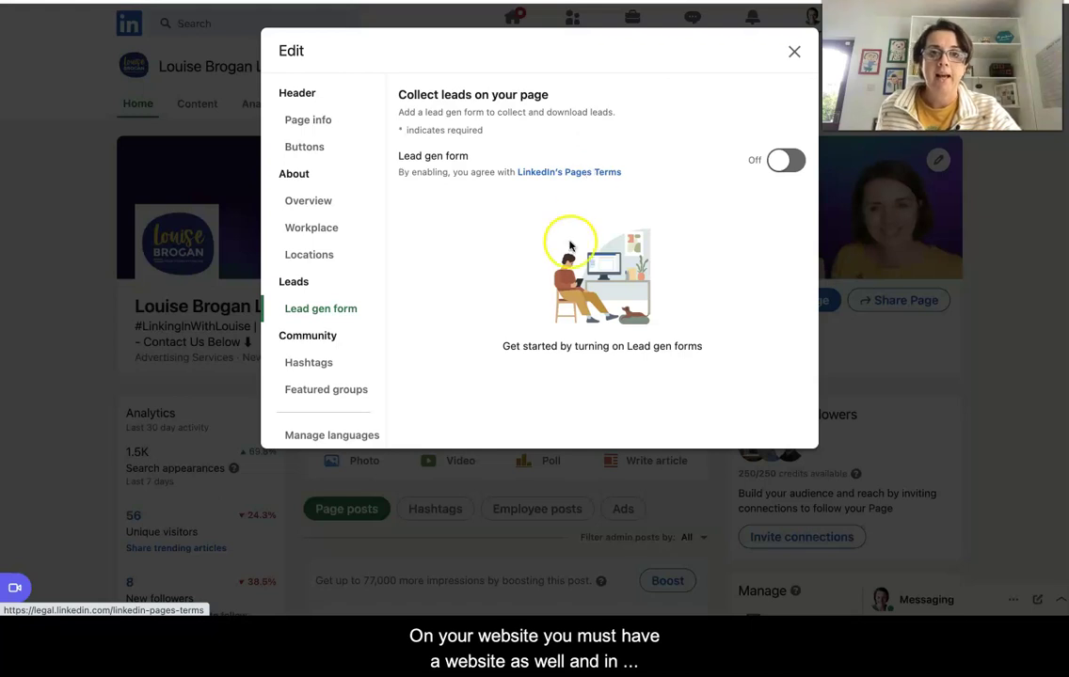
{"action": "left_click", "coordinate": [798, 164]}
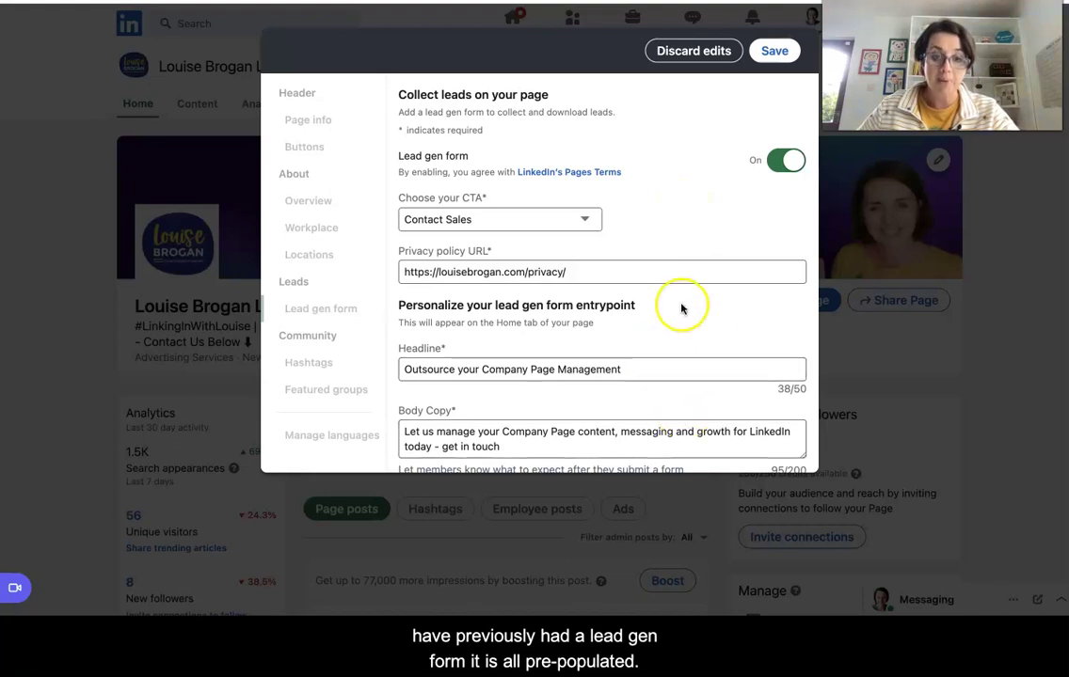
- Change the lead gen call to action to Get started and review the privacy policy URL
{"action": "left_click", "coordinate": [587, 220]}
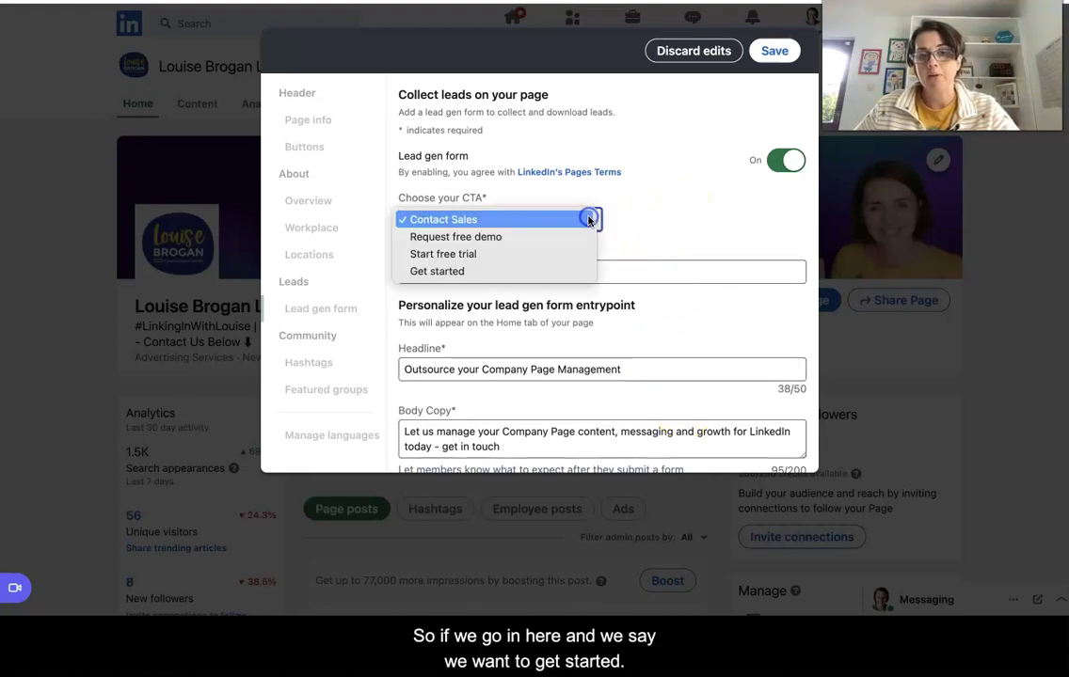
{"action": "left_click", "coordinate": [465, 273]}
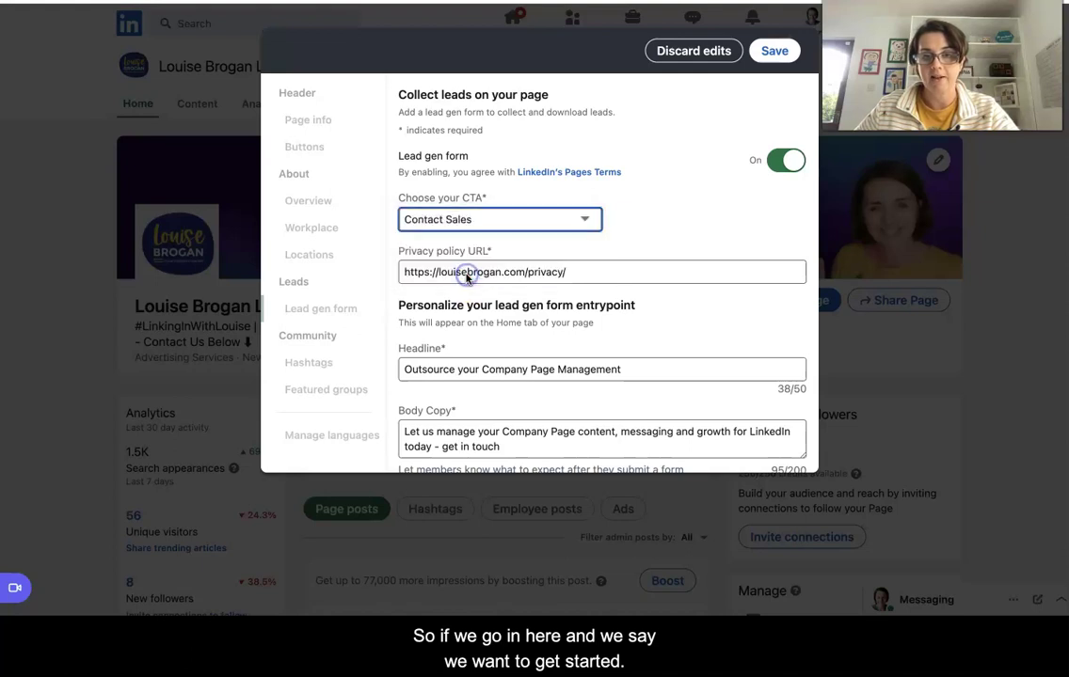
{"action": "left_click", "coordinate": [597, 273]}
{"action": "left_click_drag", "start_coordinate": [596, 273], "coordinate": [381, 277]}
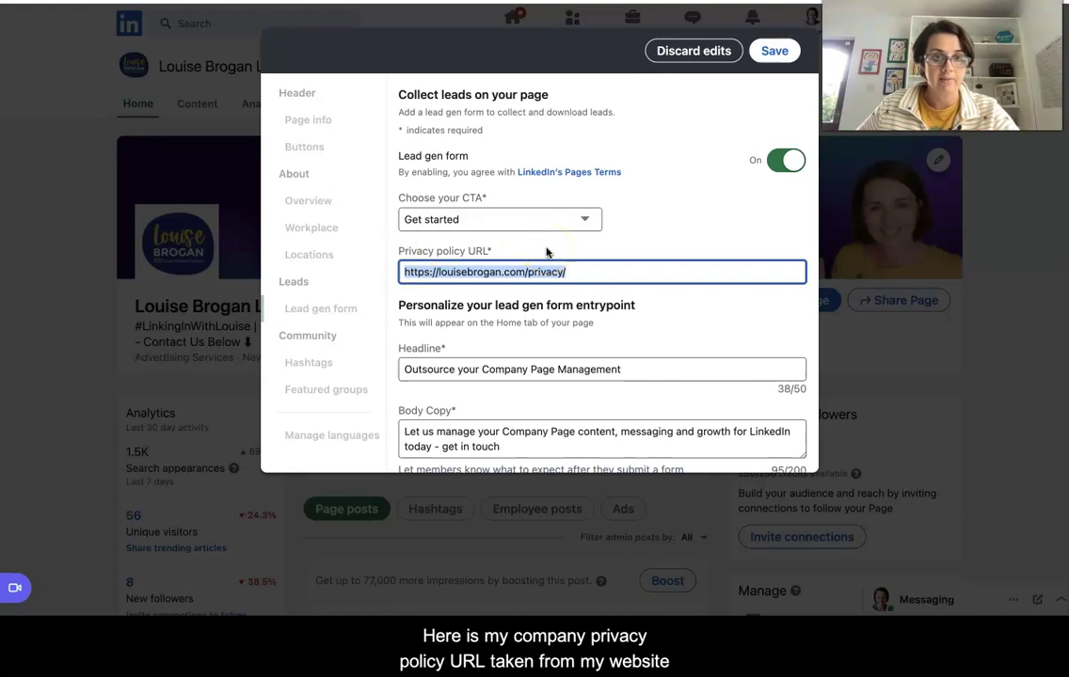
{"action": "left_click", "coordinate": [636, 333]}
{"action": "scroll", "coordinate": [639, 336], "scroll_direction": "down", "scroll_amount": 1}
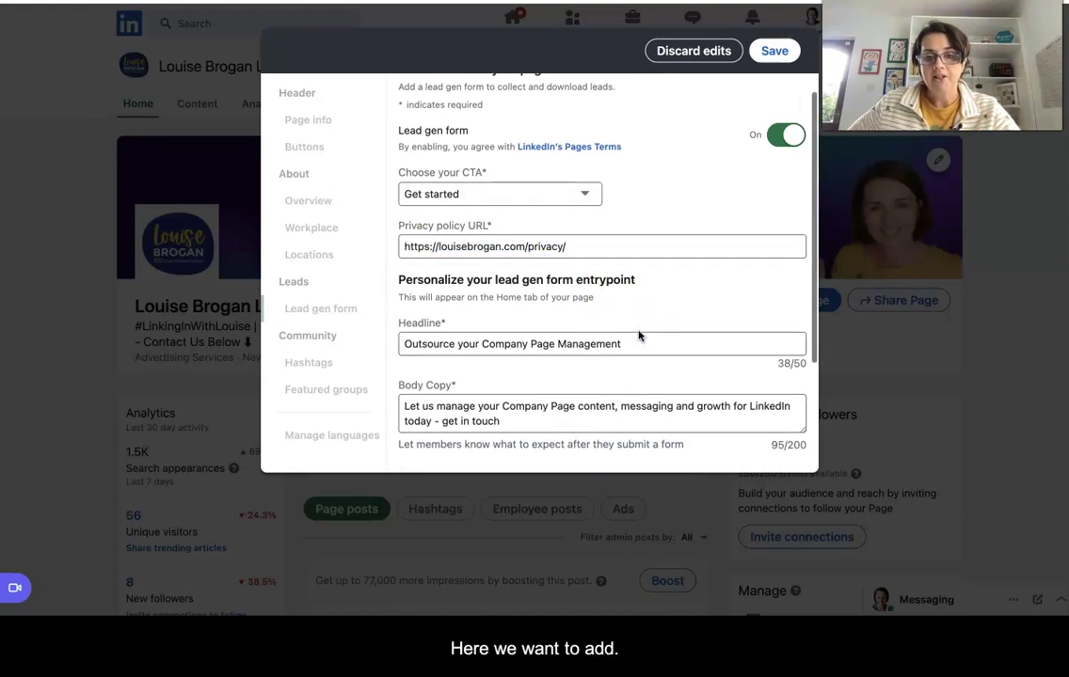
{"action": "scroll", "coordinate": [637, 334], "scroll_direction": "down", "scroll_amount": 1}
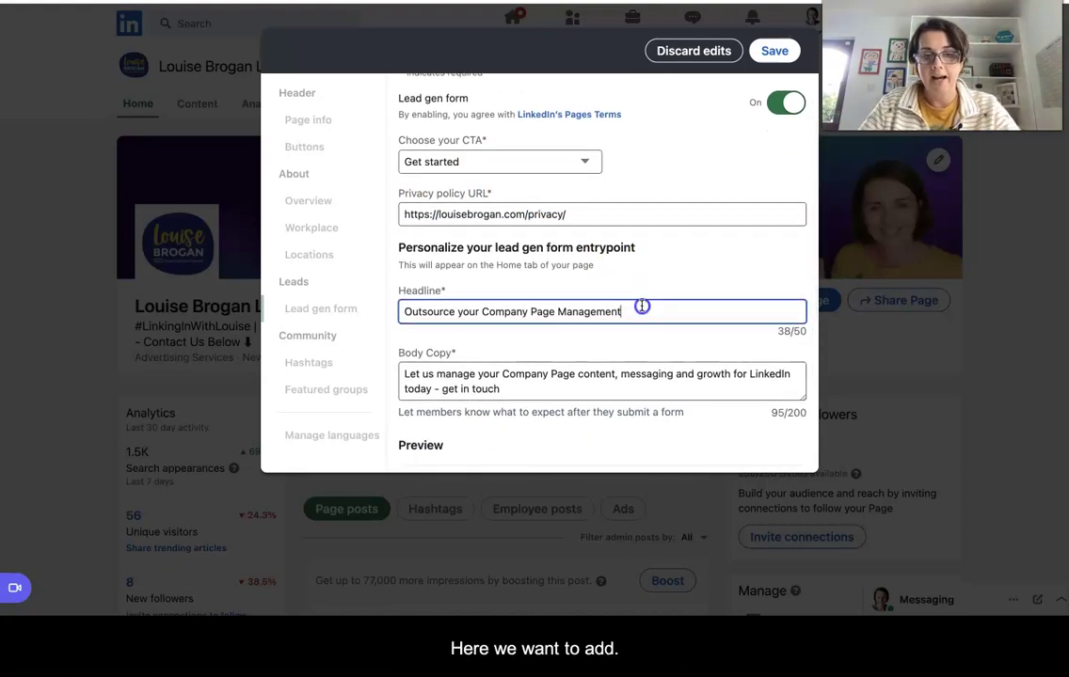
{"action": "left_click_drag", "start_coordinate": [638, 309], "coordinate": [341, 304]}
- Replace the headline with 'Get help with your LinkedIn marketing today' and check the preview card
{"action": "key", "text": "BackSpace"}
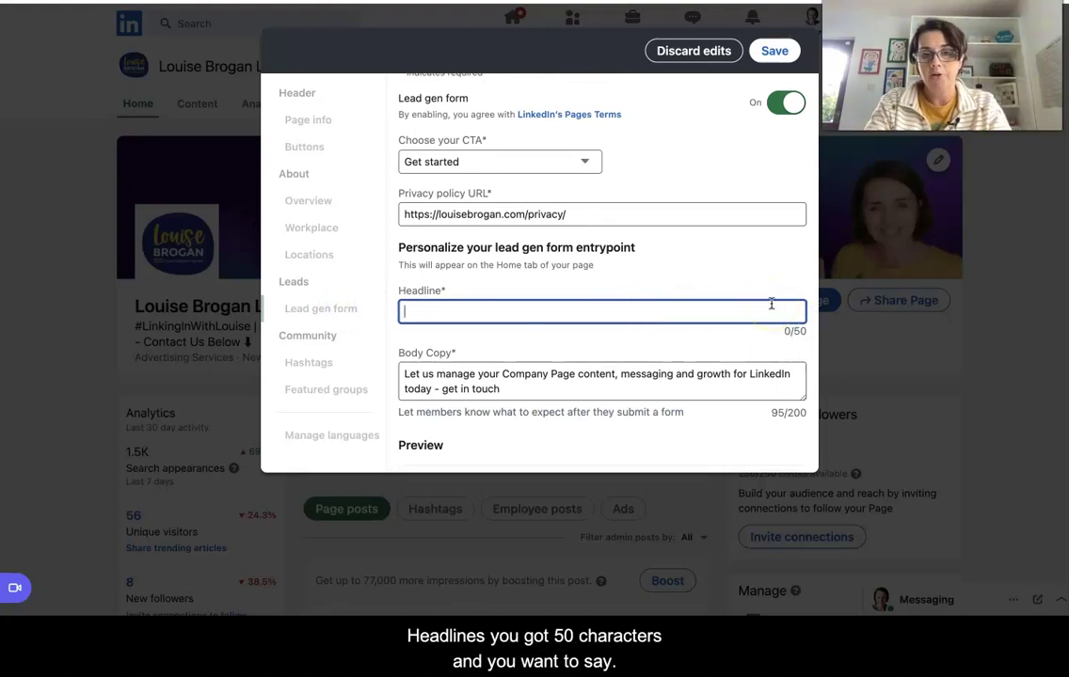
{"action": "type", "text": "Ou"}
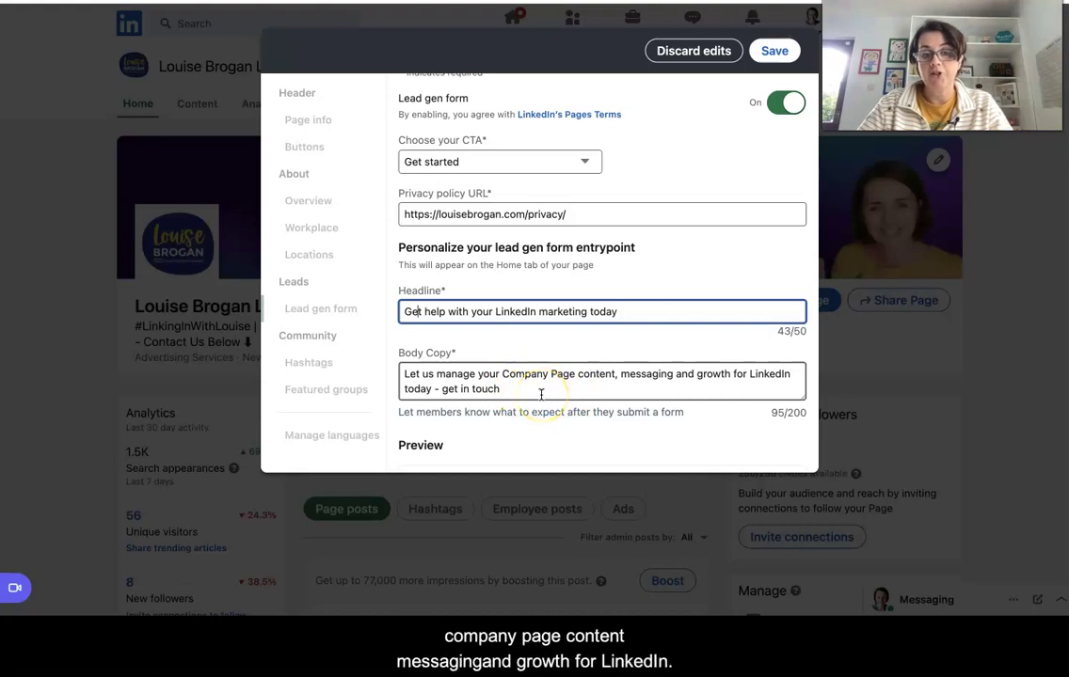
{"action": "left_click", "coordinate": [663, 390]}
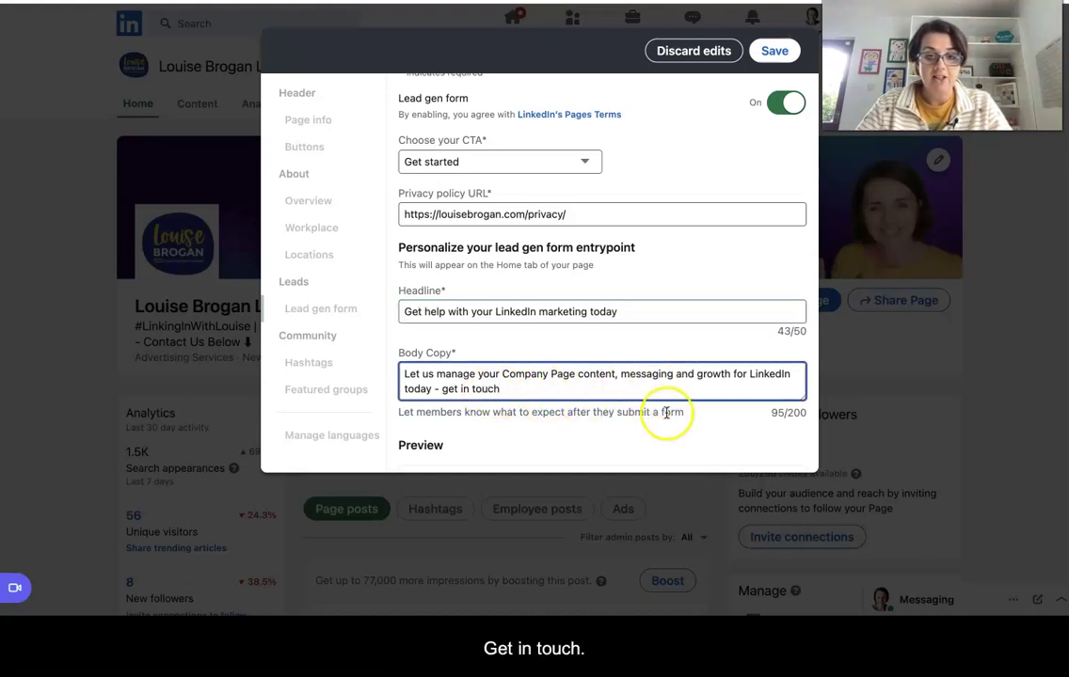
{"action": "scroll", "coordinate": [742, 433], "scroll_direction": "down", "scroll_amount": 2}
{"action": "scroll", "coordinate": [742, 432], "scroll_direction": "down", "scroll_amount": 1}
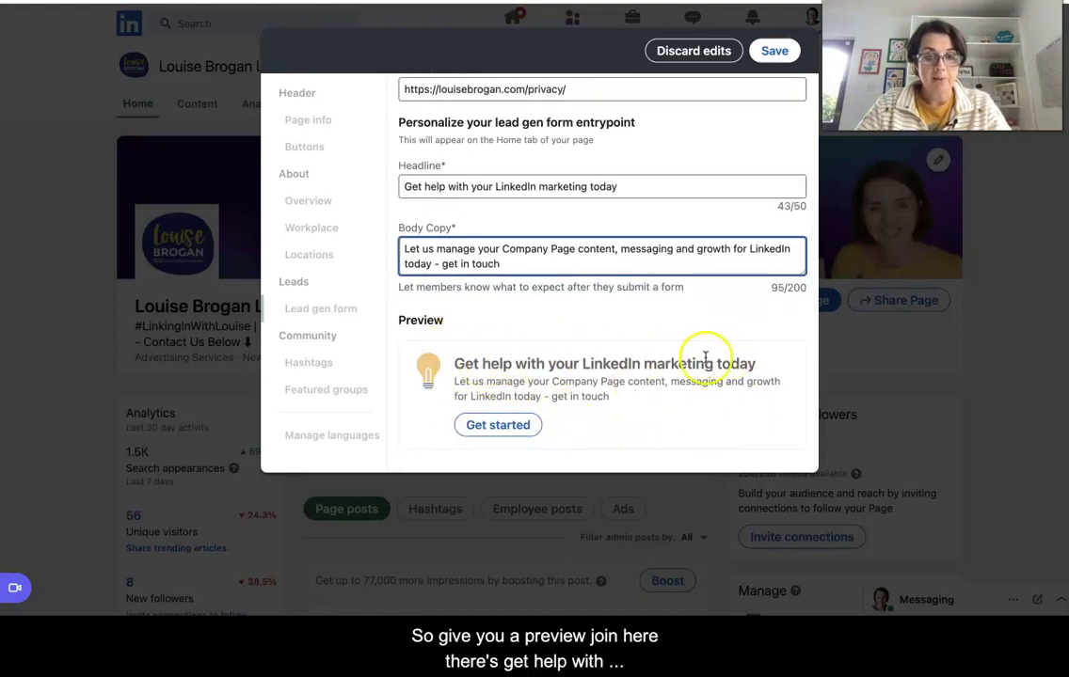
{"action": "left_click_drag", "start_coordinate": [603, 419], "coordinate": [441, 388]}
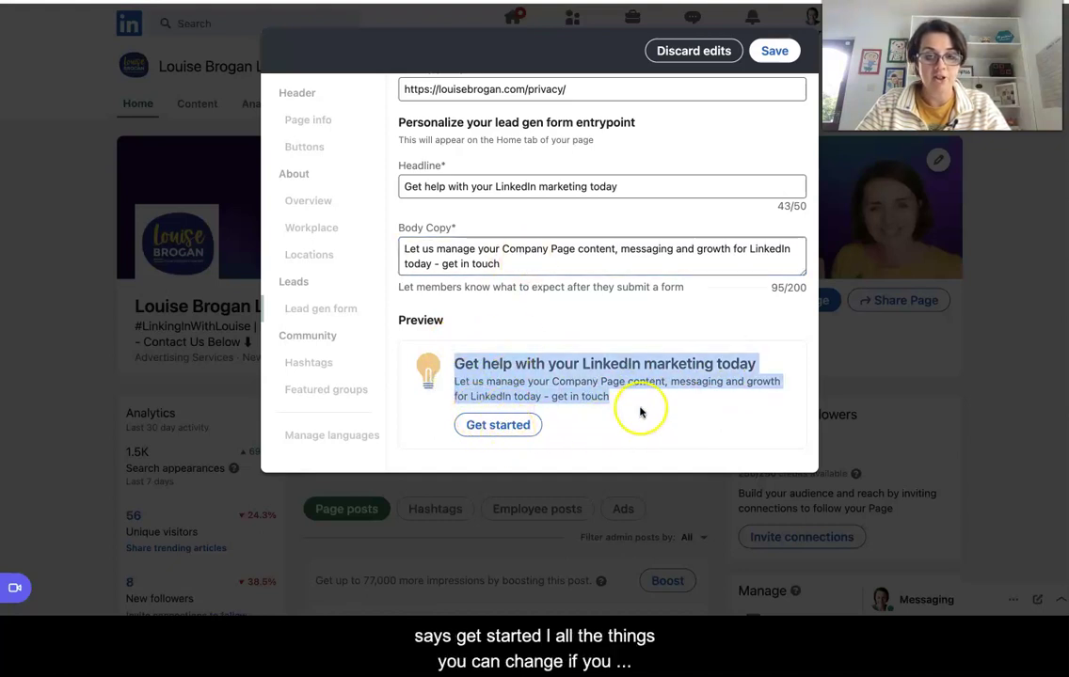
{"action": "scroll", "coordinate": [639, 410], "scroll_direction": "up", "scroll_amount": 3}
- Reselect Get started as the call to action after a switch to Contact Sales, then save
{"action": "left_click", "coordinate": [433, 217]}
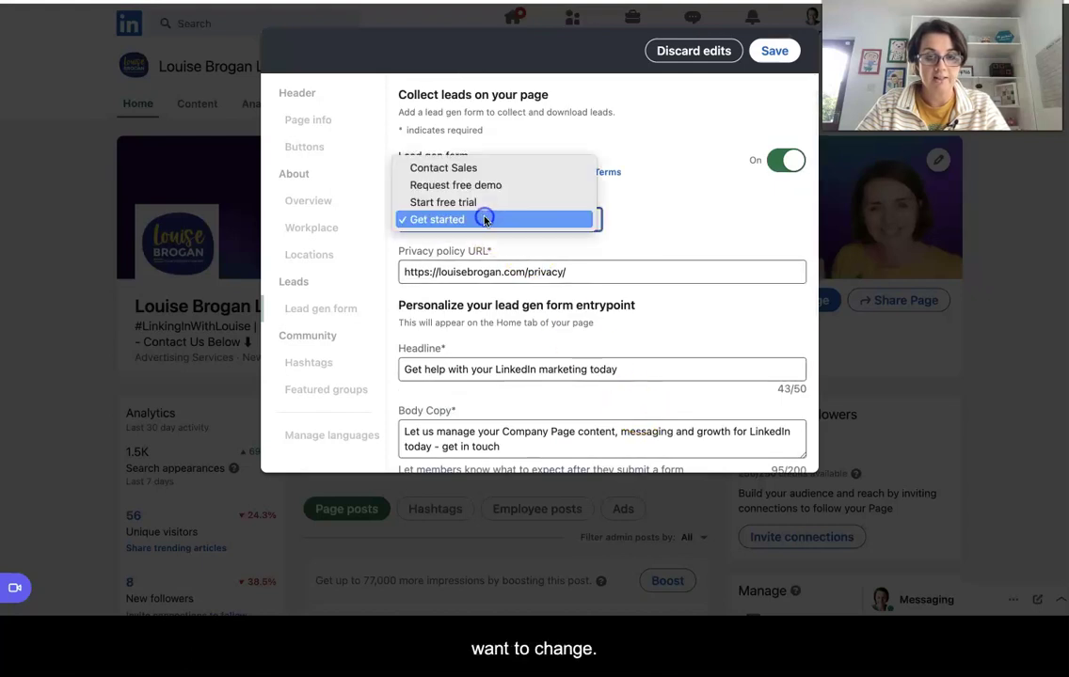
{"action": "left_click", "coordinate": [505, 167]}
{"action": "scroll", "coordinate": [654, 242], "scroll_direction": "down", "scroll_amount": 4}
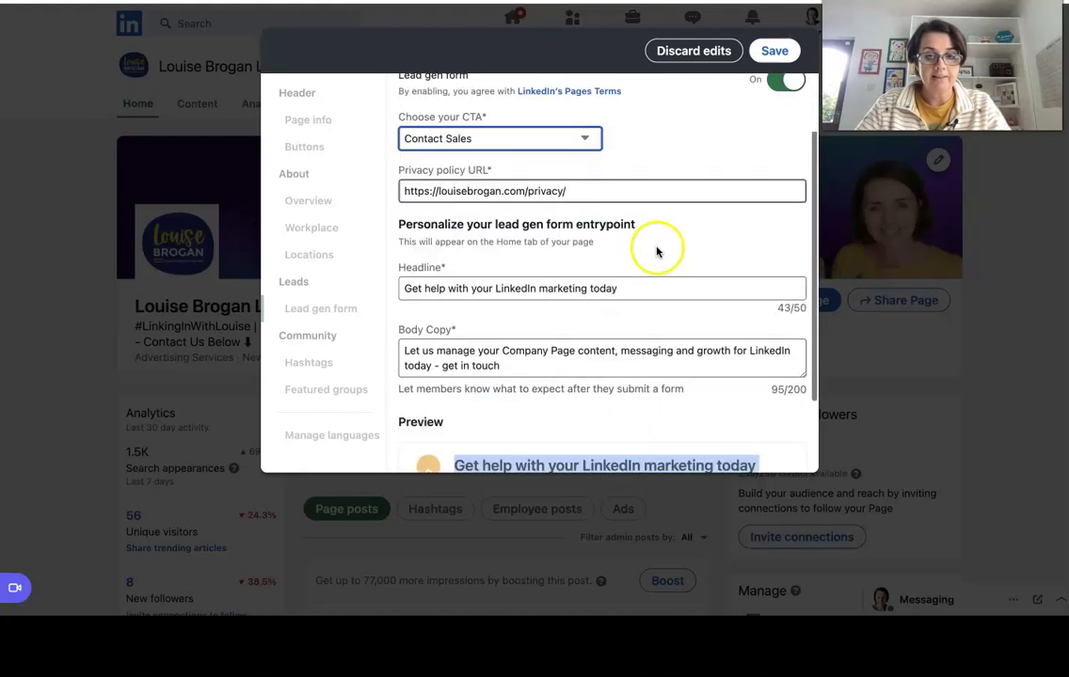
{"action": "scroll", "coordinate": [635, 344], "scroll_direction": "up", "scroll_amount": 3}
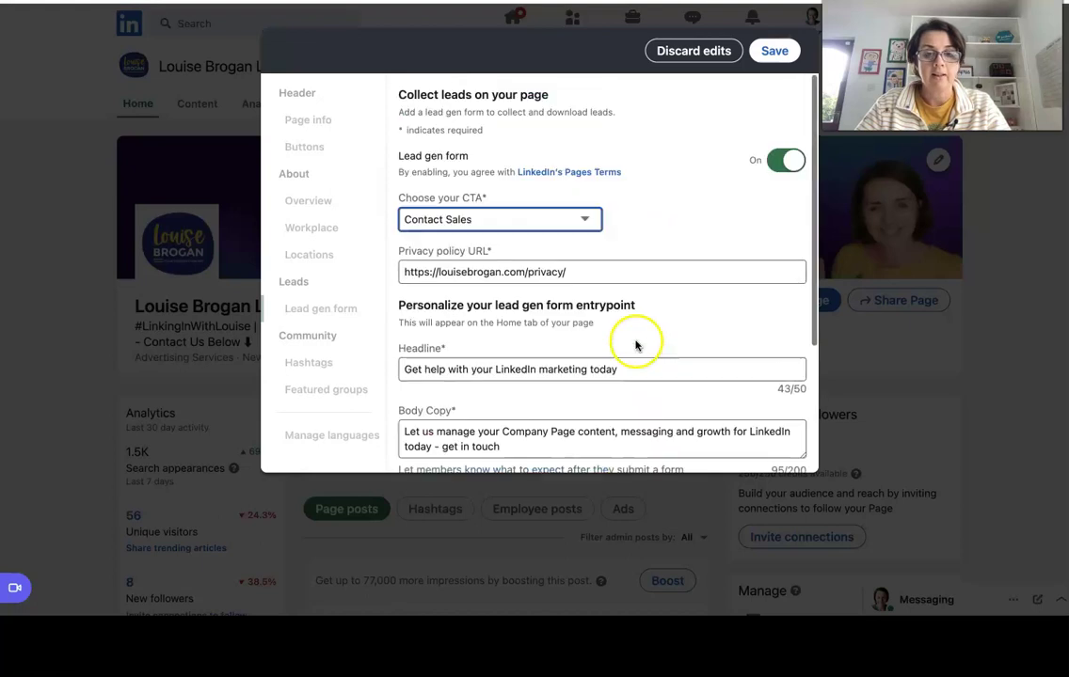
{"action": "left_click", "coordinate": [579, 217]}
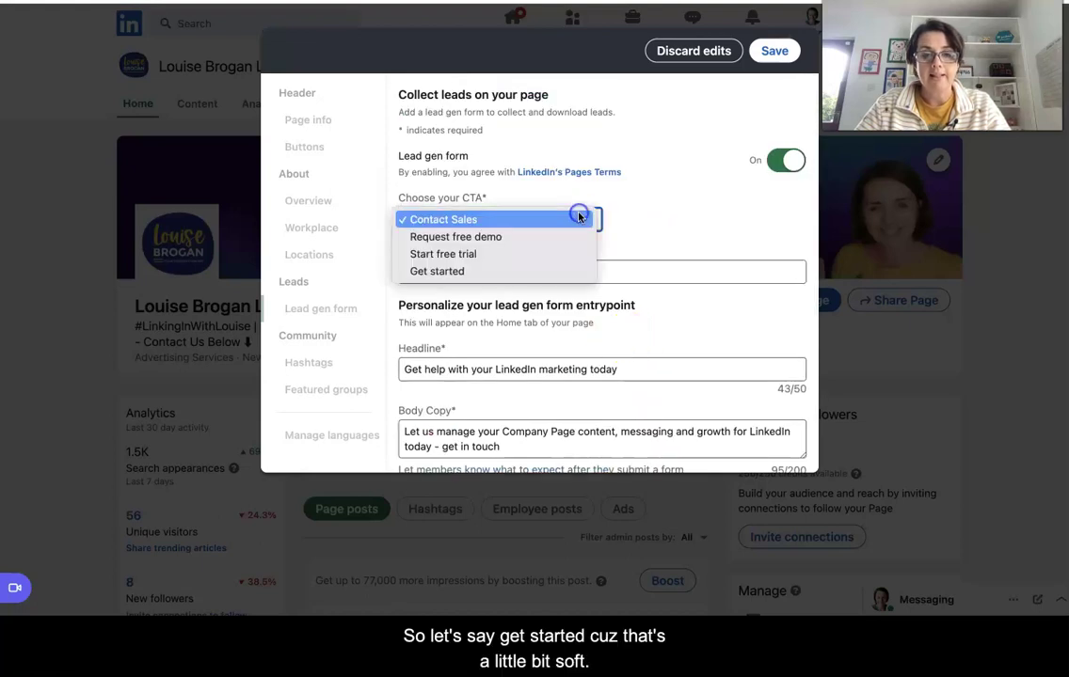
{"action": "left_click", "coordinate": [530, 272]}
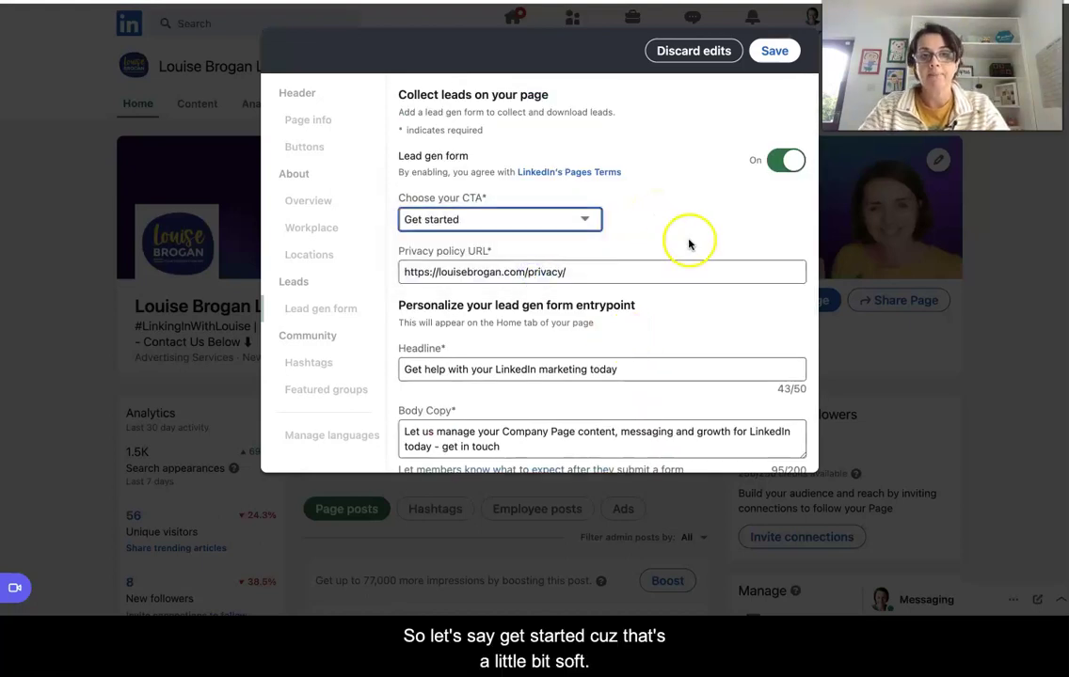
{"action": "left_click", "coordinate": [772, 53]}
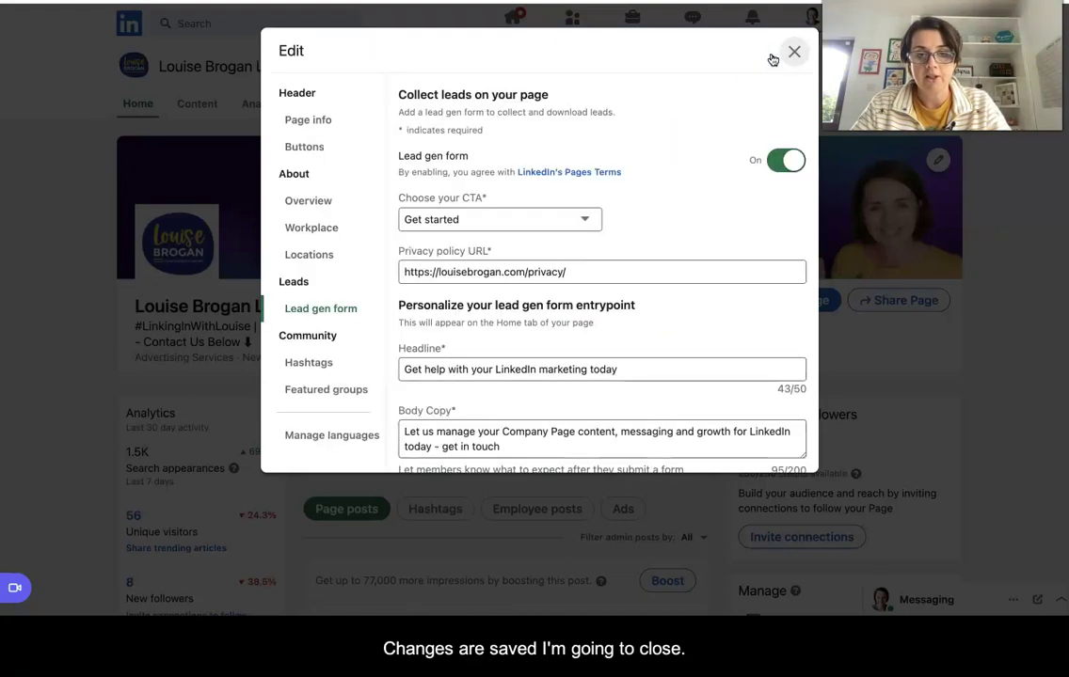
- Close the page editor and discard the suggested 'We've just updated our Page' post
{"action": "left_click", "coordinate": [794, 51]}
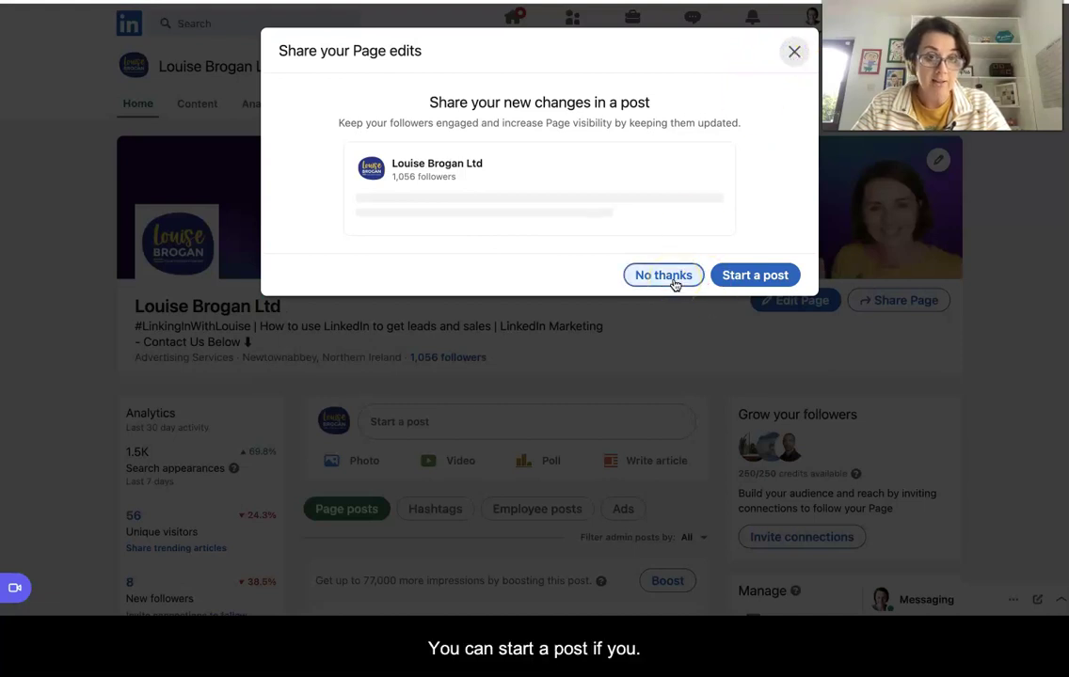
{"action": "left_click", "coordinate": [741, 277]}
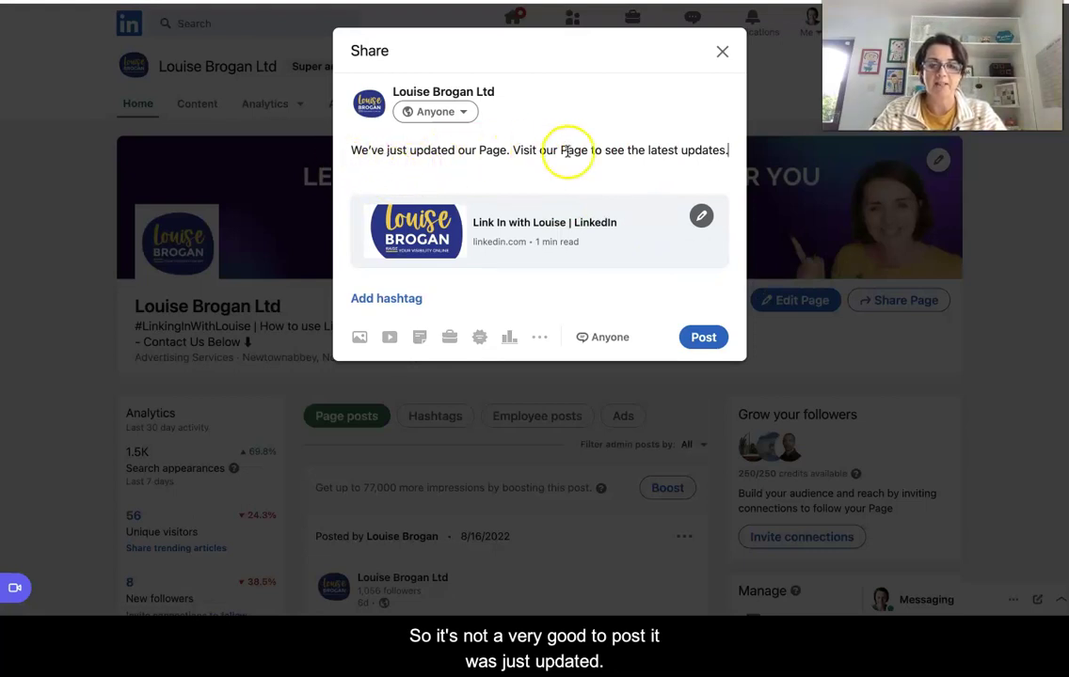
{"action": "left_click", "coordinate": [723, 51]}
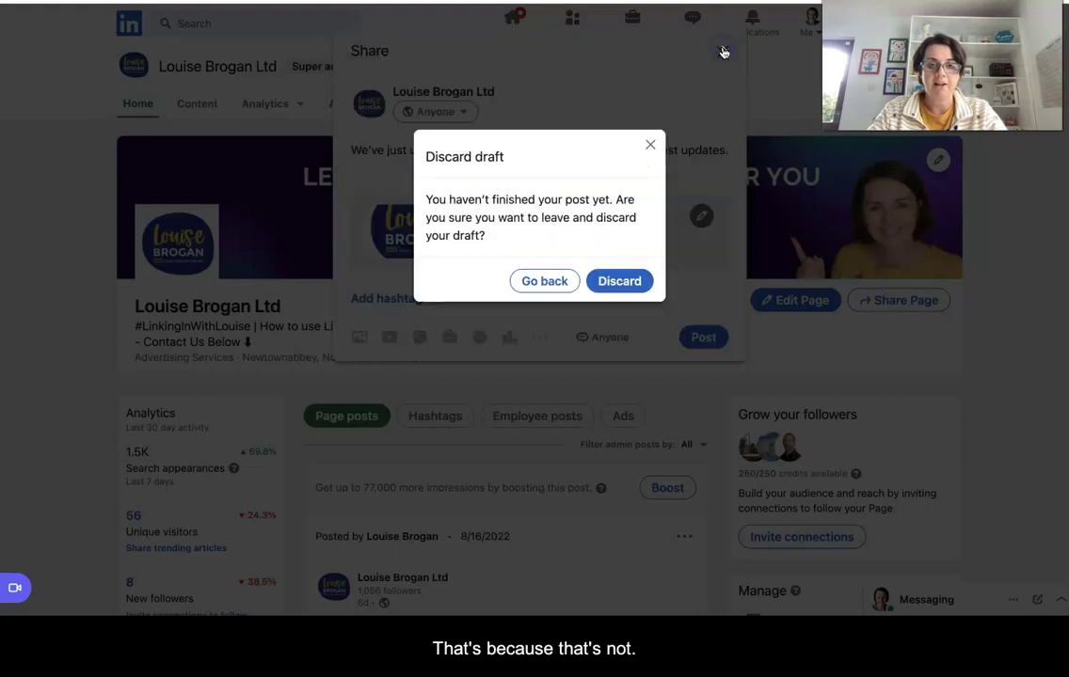
{"action": "left_click", "coordinate": [615, 282]}
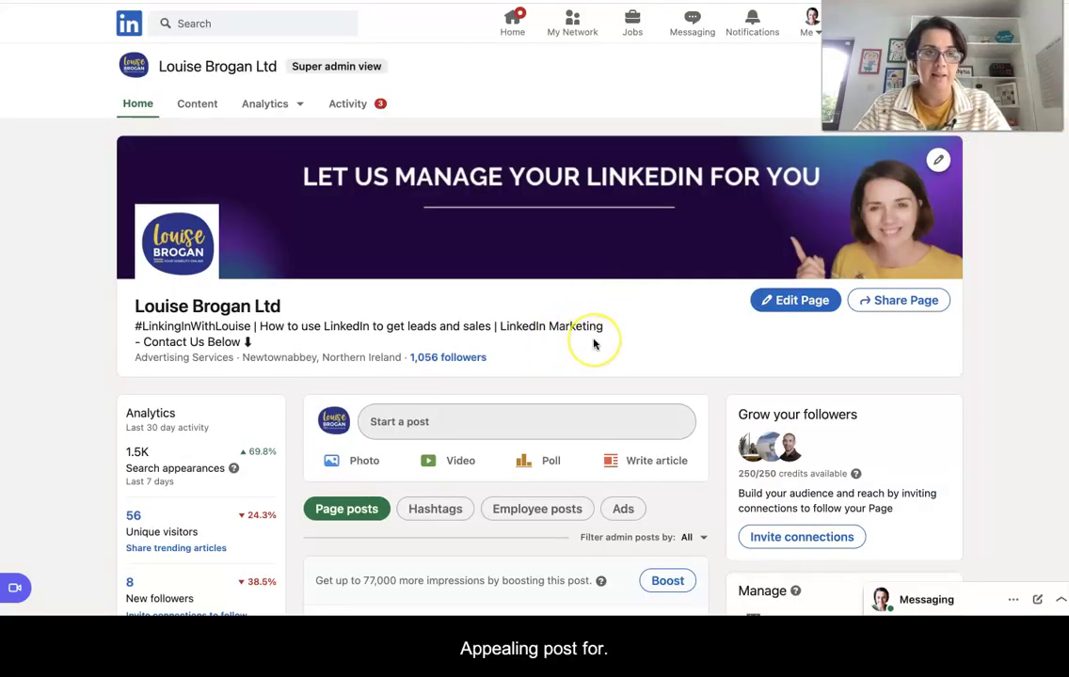
{"action": "scroll", "coordinate": [593, 344], "scroll_direction": "down", "scroll_amount": 1}
{"action": "scroll", "coordinate": [594, 344], "scroll_direction": "down", "scroll_amount": 5}
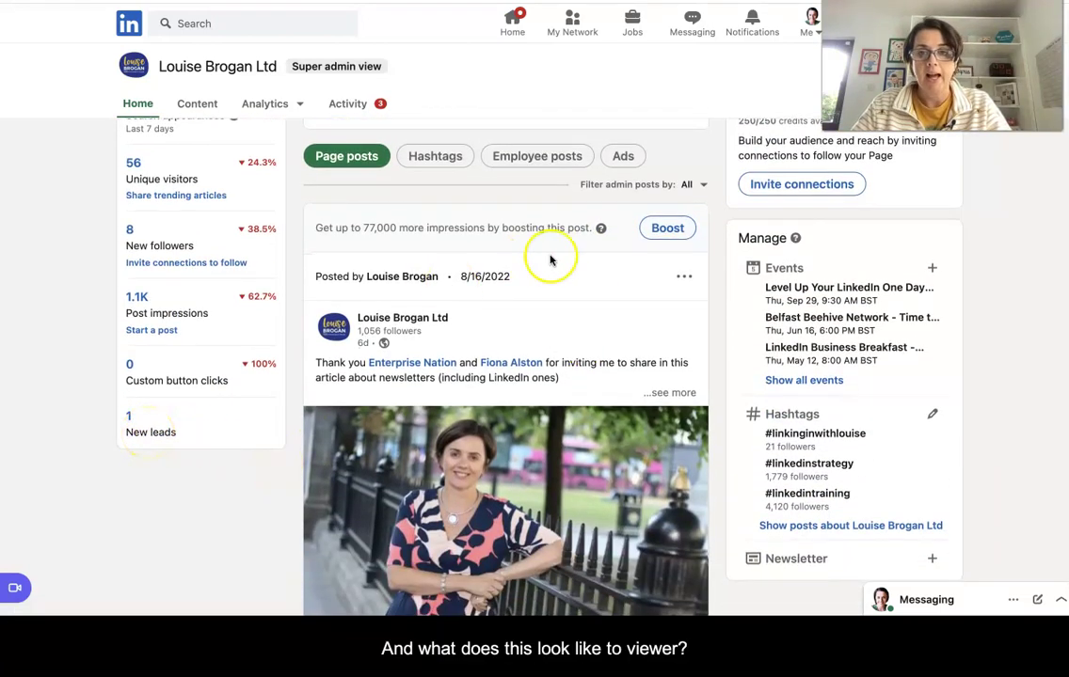
- View the page as a member and scroll to the Get started lead gen card
{"action": "scroll", "coordinate": [548, 256], "scroll_direction": "up", "scroll_amount": 8}
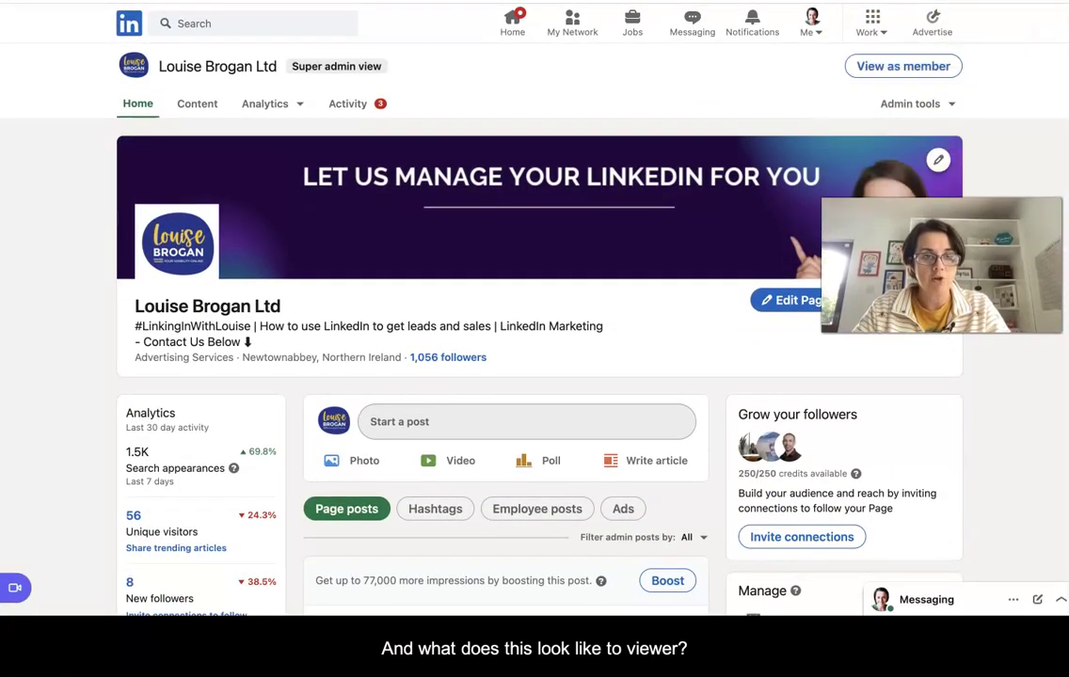
{"action": "left_click", "coordinate": [906, 67]}
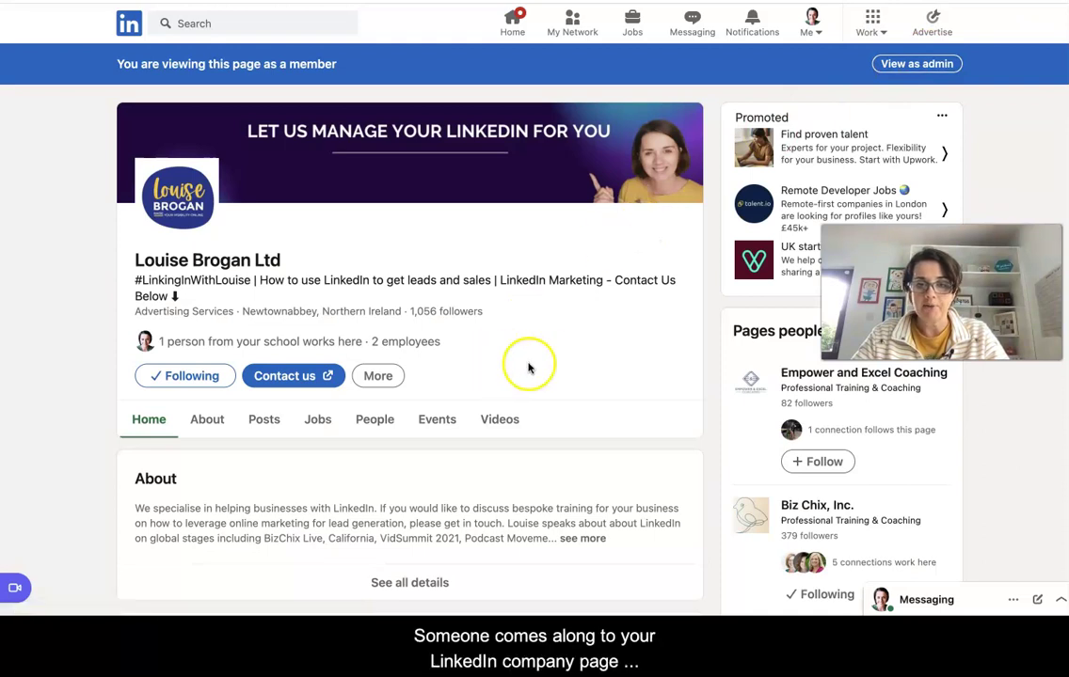
{"action": "scroll", "coordinate": [569, 367], "scroll_direction": "down", "scroll_amount": 5}
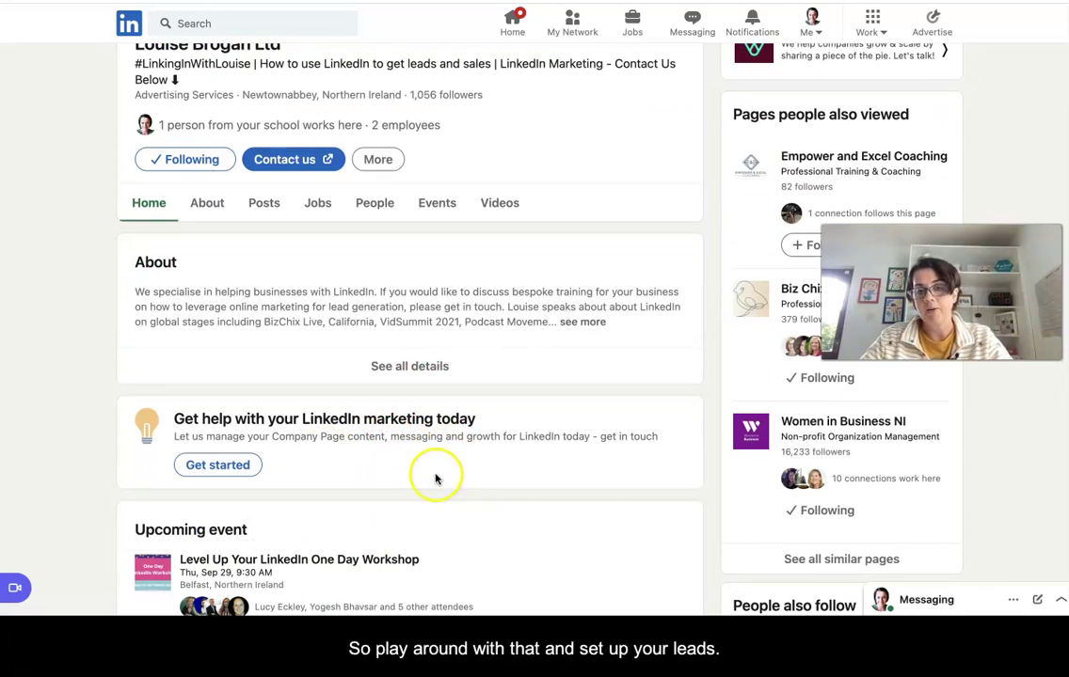
{"action": "scroll", "coordinate": [526, 473], "scroll_direction": "up", "scroll_amount": 5}
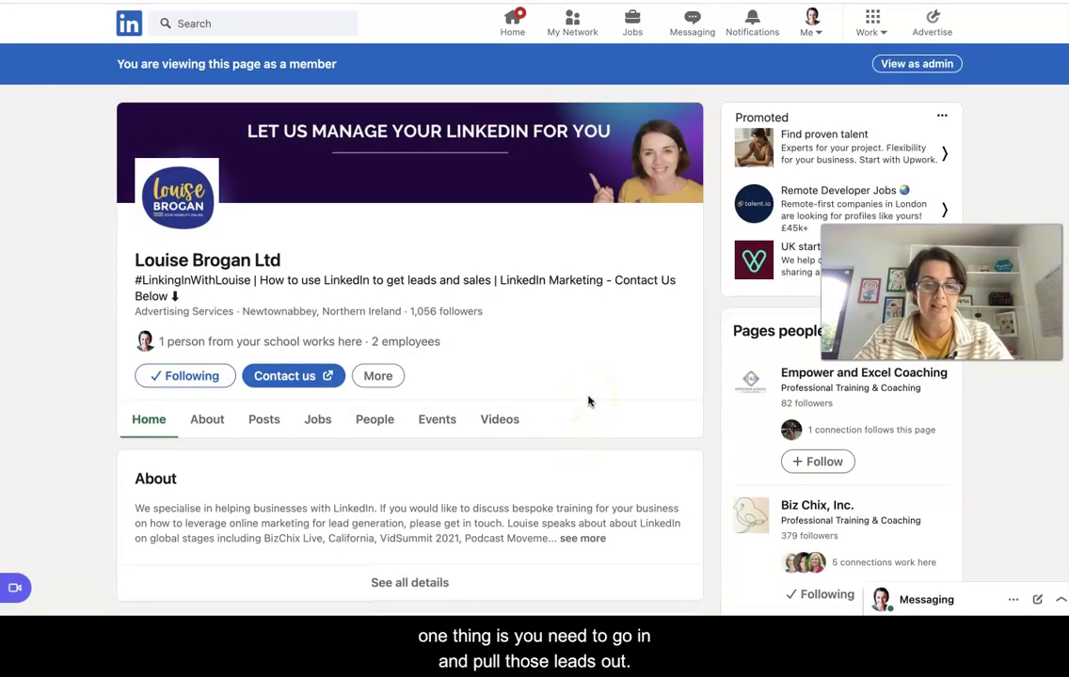
{"action": "scroll", "coordinate": [541, 428], "scroll_direction": "down", "scroll_amount": 3}
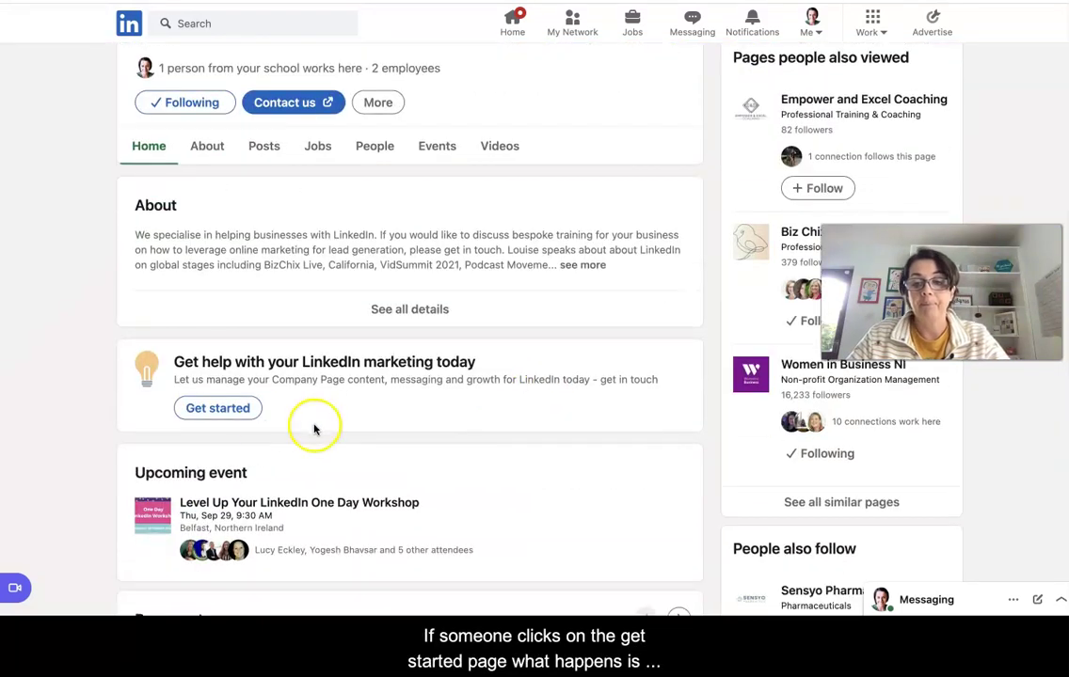
{"action": "left_click", "coordinate": [230, 414]}
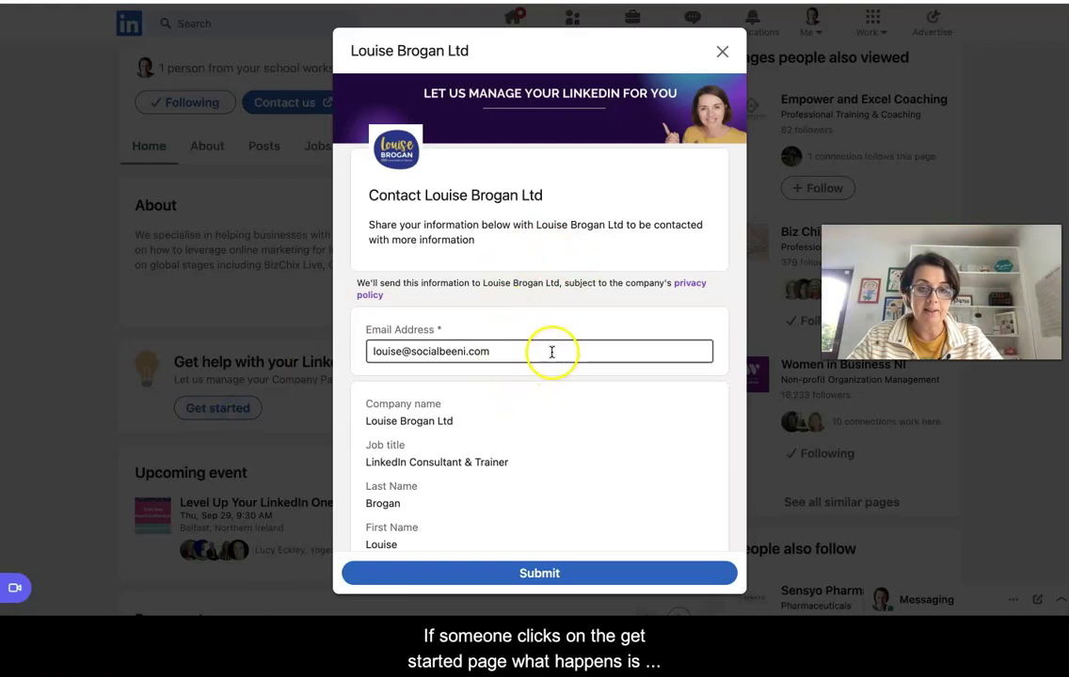
{"action": "scroll", "coordinate": [555, 433], "scroll_direction": "down", "scroll_amount": 2}
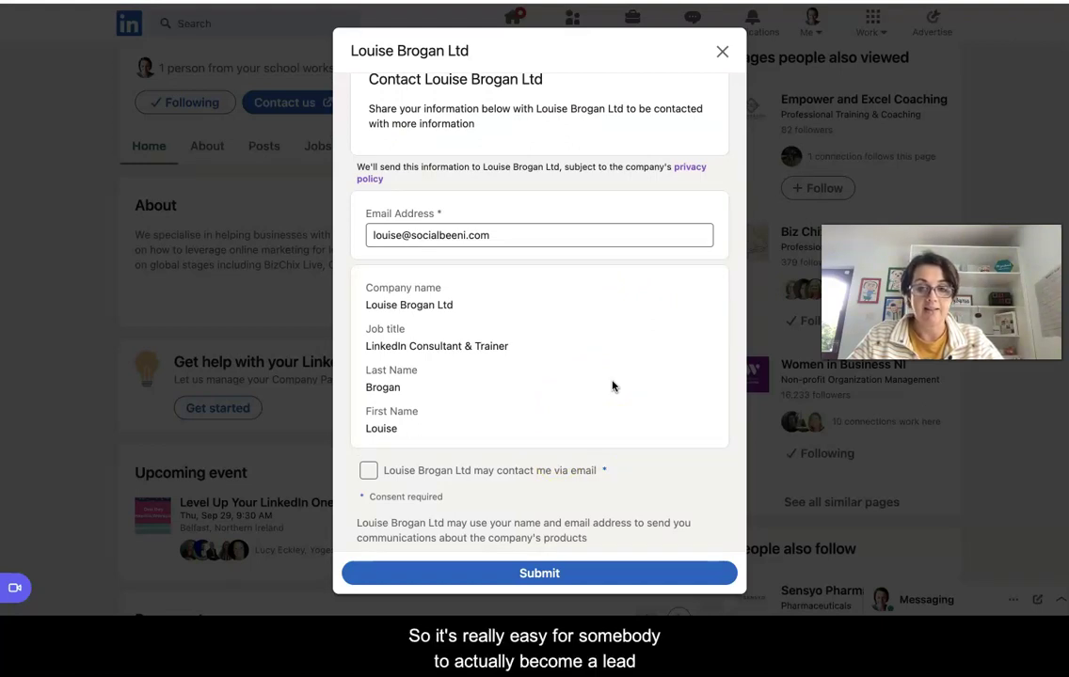
{"action": "left_click", "coordinate": [369, 471]}
{"action": "left_click", "coordinate": [283, 557]}
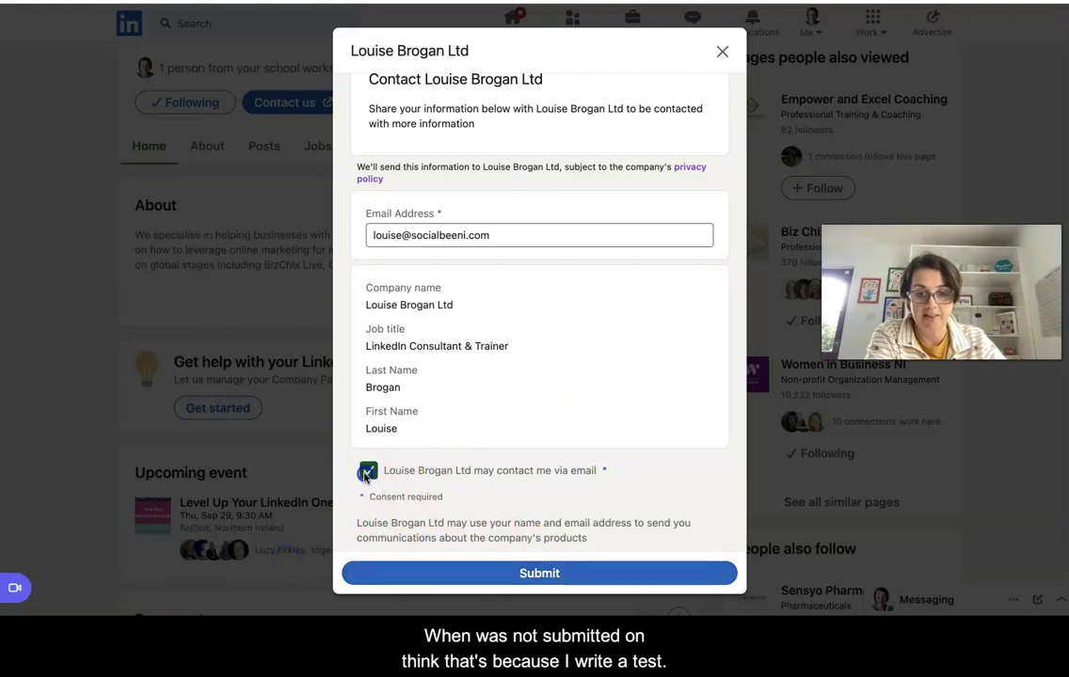
{"action": "left_click", "coordinate": [368, 471]}
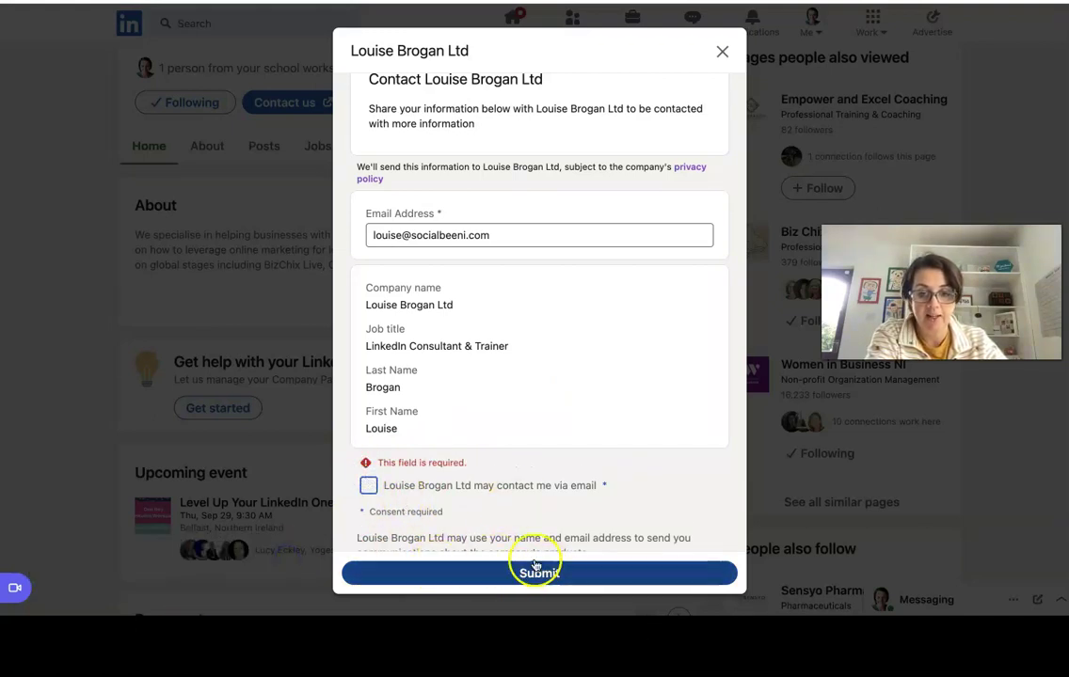